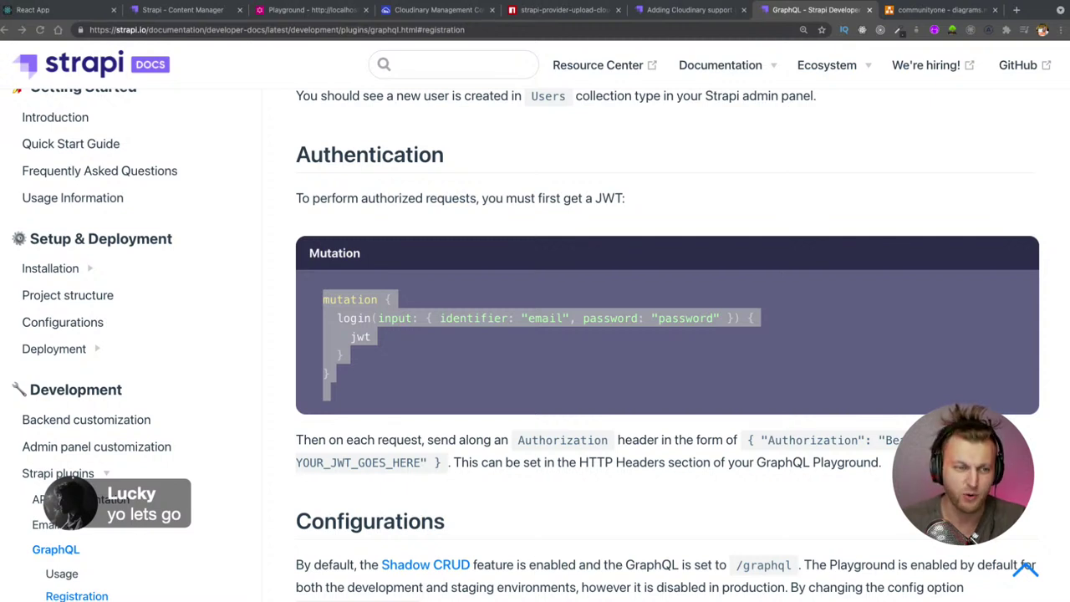
Show the Dev Hunt home page with its project cards, and review the account details and image resources on the Cloudinary dashboard
key("super+1")
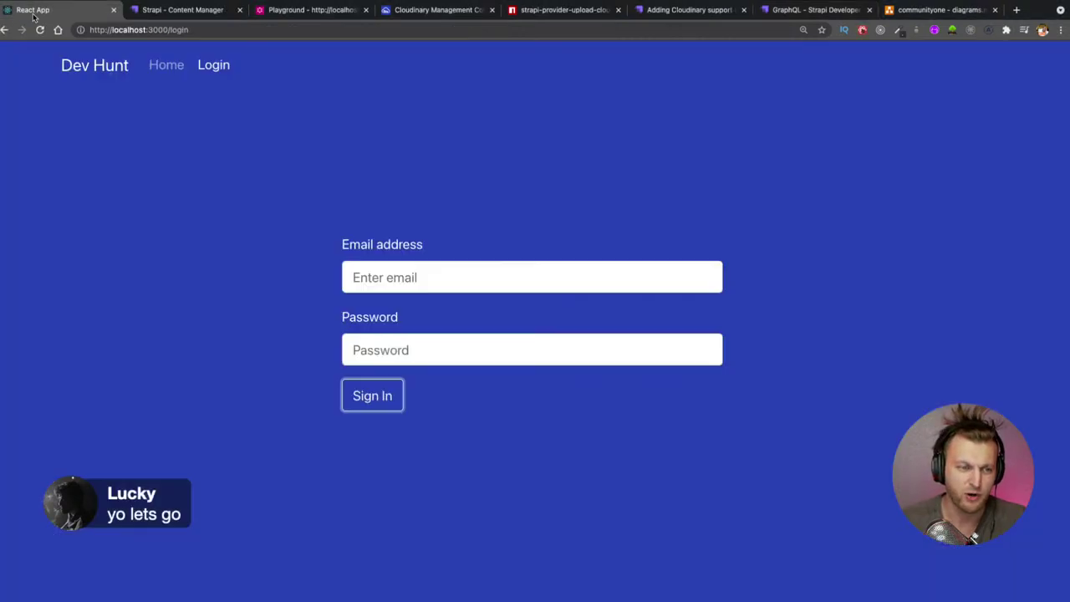
left_click(164, 66)
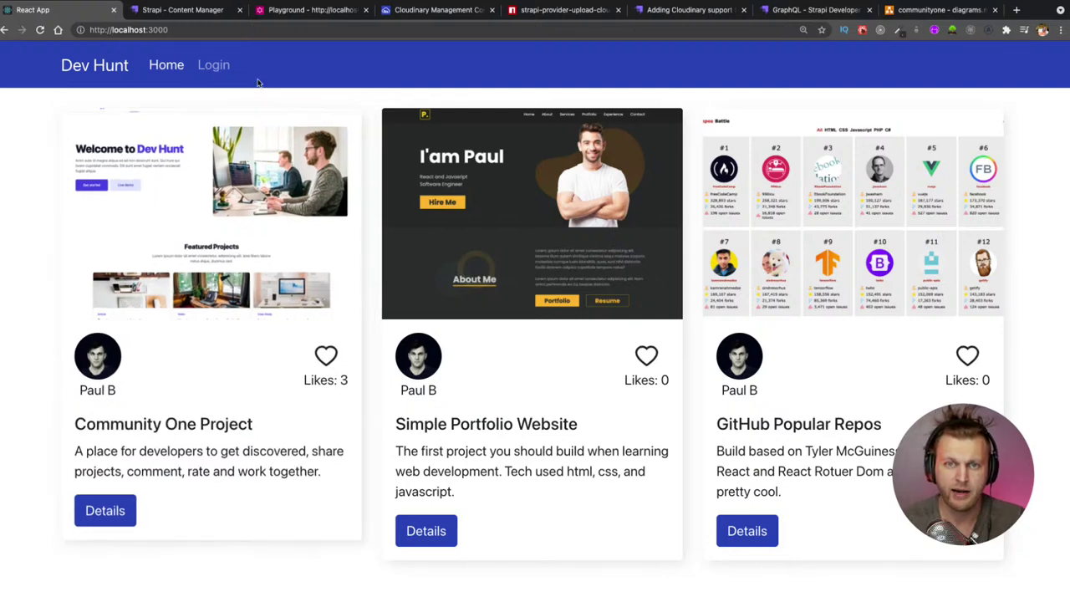
left_click(435, 10)
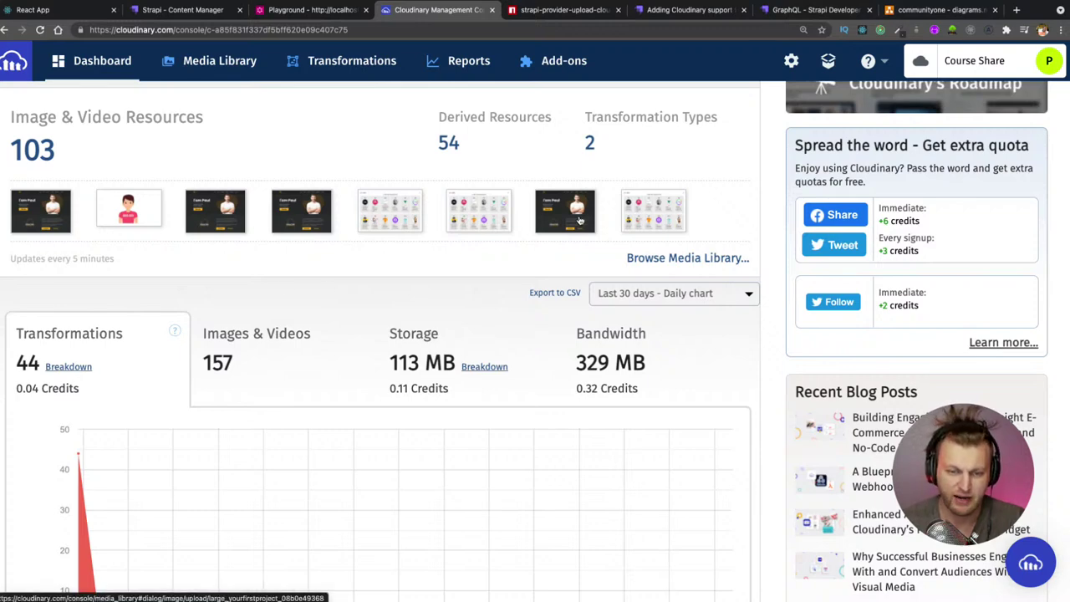
scroll(578, 220, "down", 1)
scroll(578, 220, "up", 3)
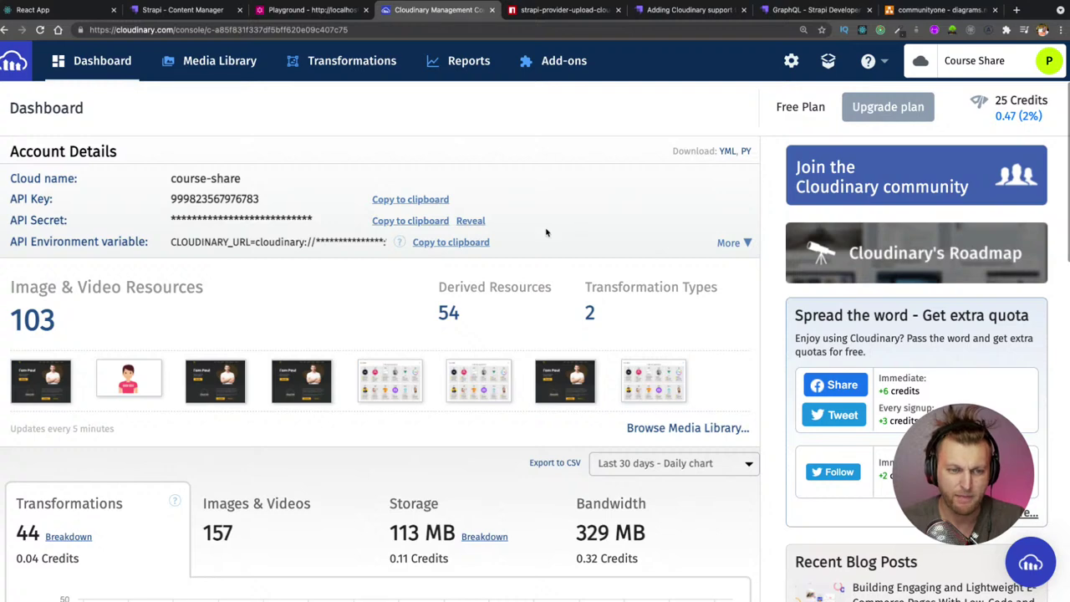
scroll(549, 231, "down", 3)
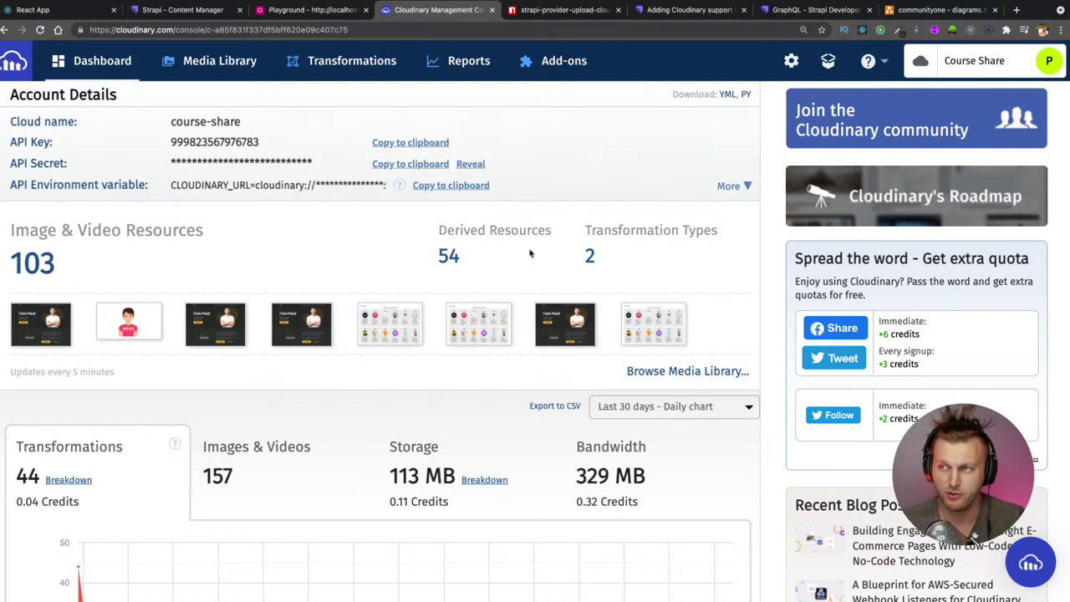
scroll(418, 255, "down", 1)
scroll(418, 255, "up", 3)
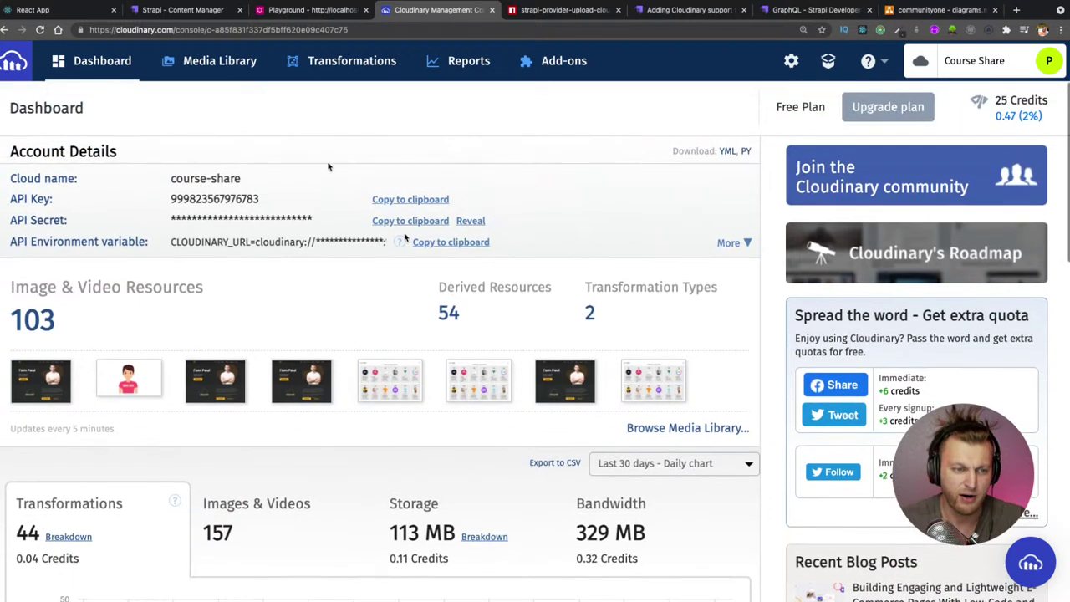
scroll(377, 196, "down", 4)
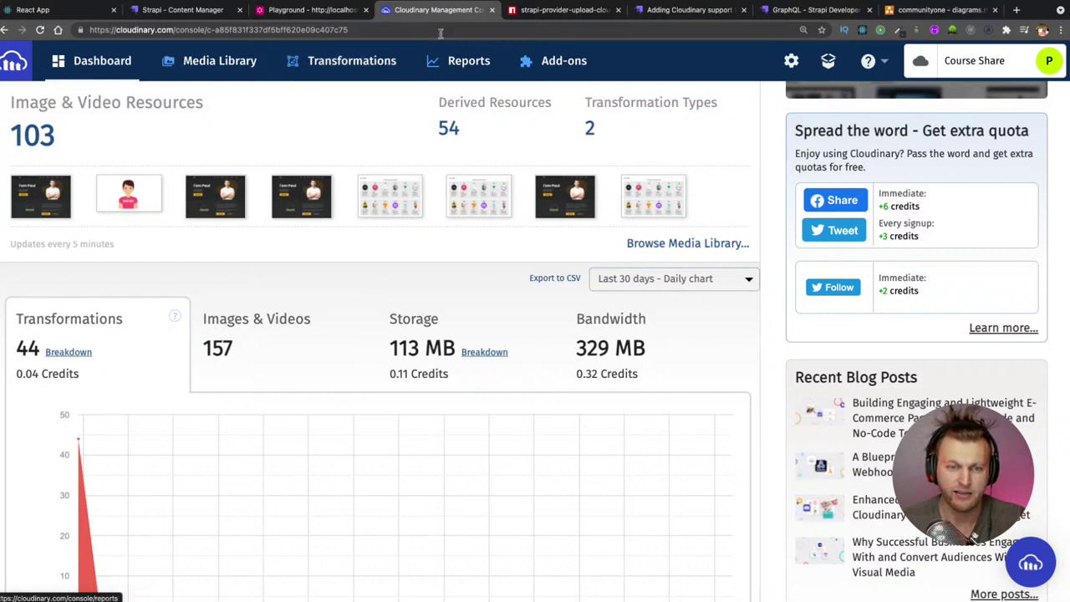
View the strapi-provider-upload-cloudinary package page on npm and highlight the package name in its readme
left_click(518, 10)
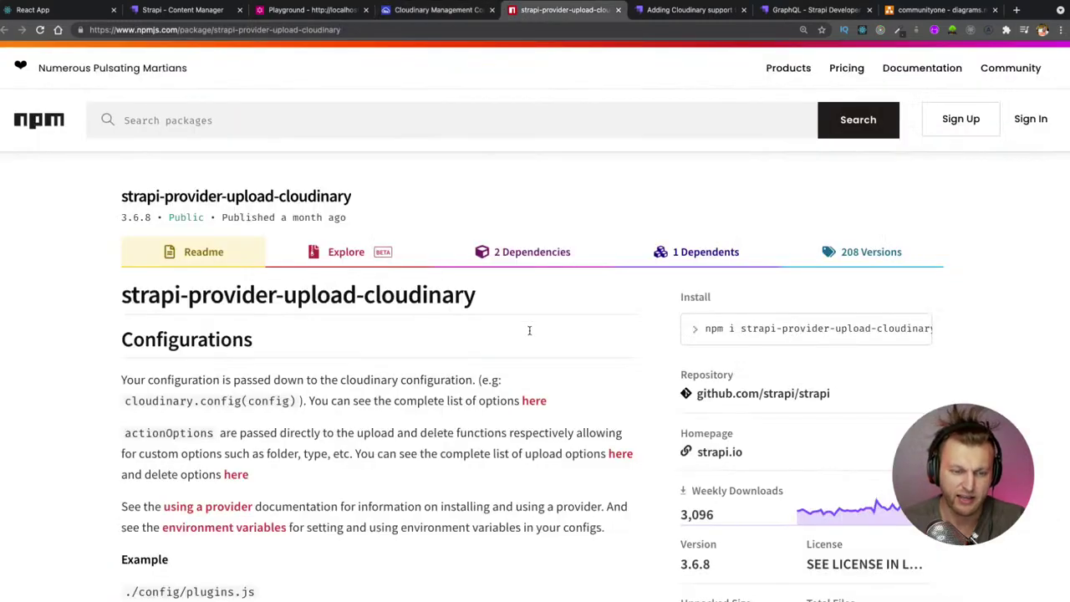
triple_click(114, 308)
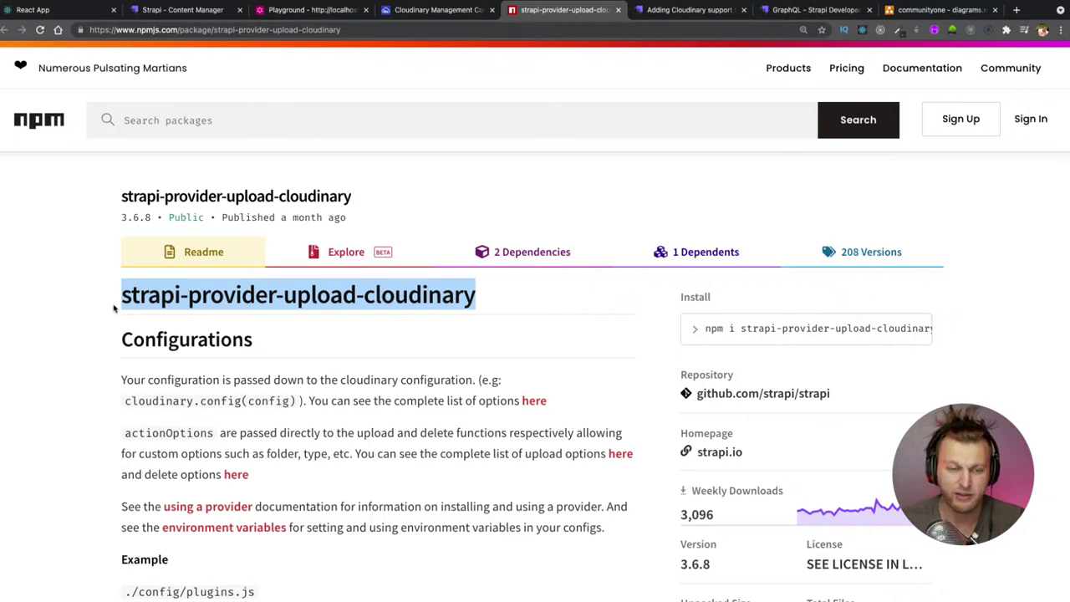
scroll(250, 358, "down", 1)
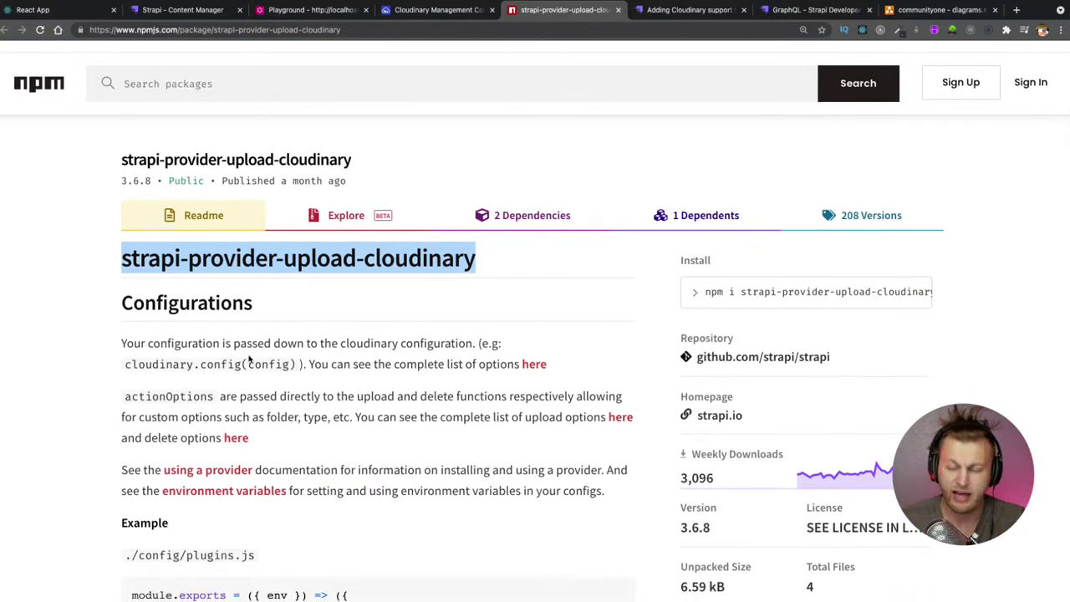
Skim the Strapi blog article on adding Cloudinary support back up to its title and introduction
left_click(677, 15)
scroll(576, 242, "up", 15)
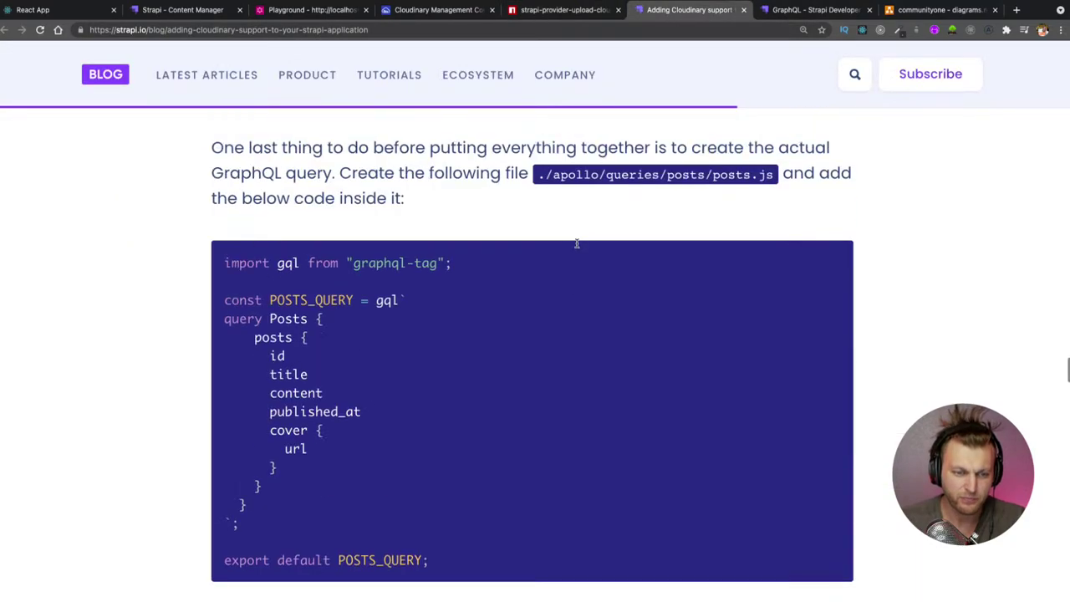
scroll(575, 248, "up", 20)
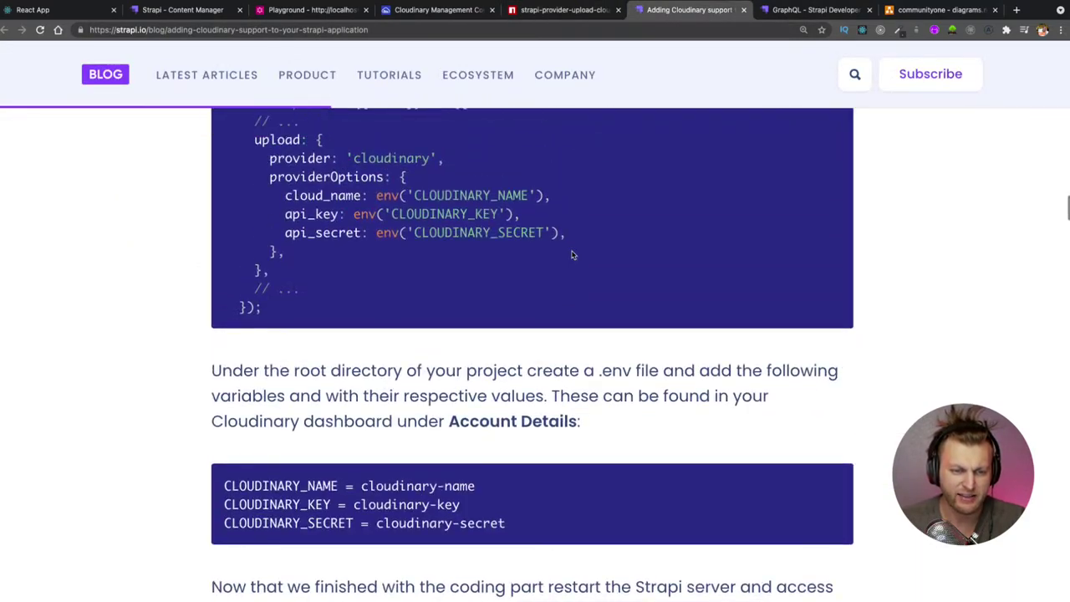
scroll(573, 255, "up", 15)
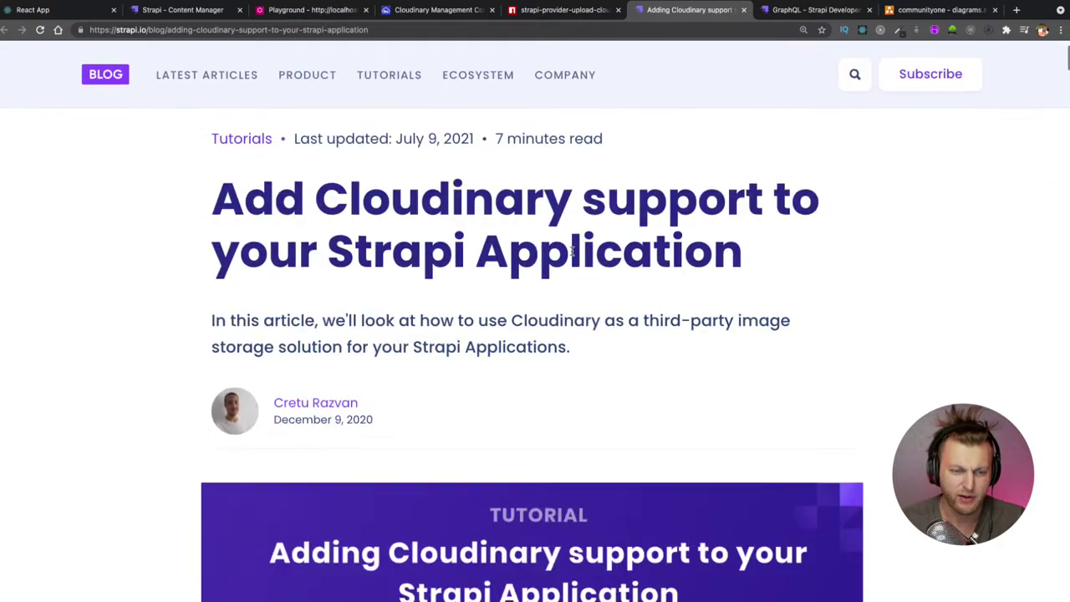
scroll(573, 250, "down", 2)
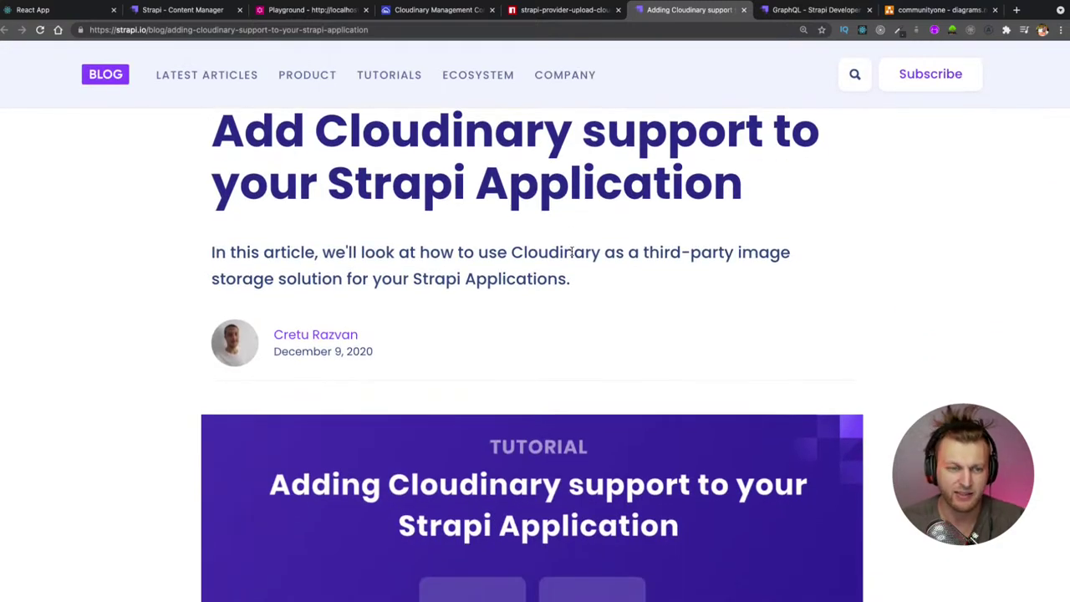
Switch to the communityoneapi project in Visual Studio Code and look through the Cloudinary upload settings in plugins.js
key("ctrl+Right")
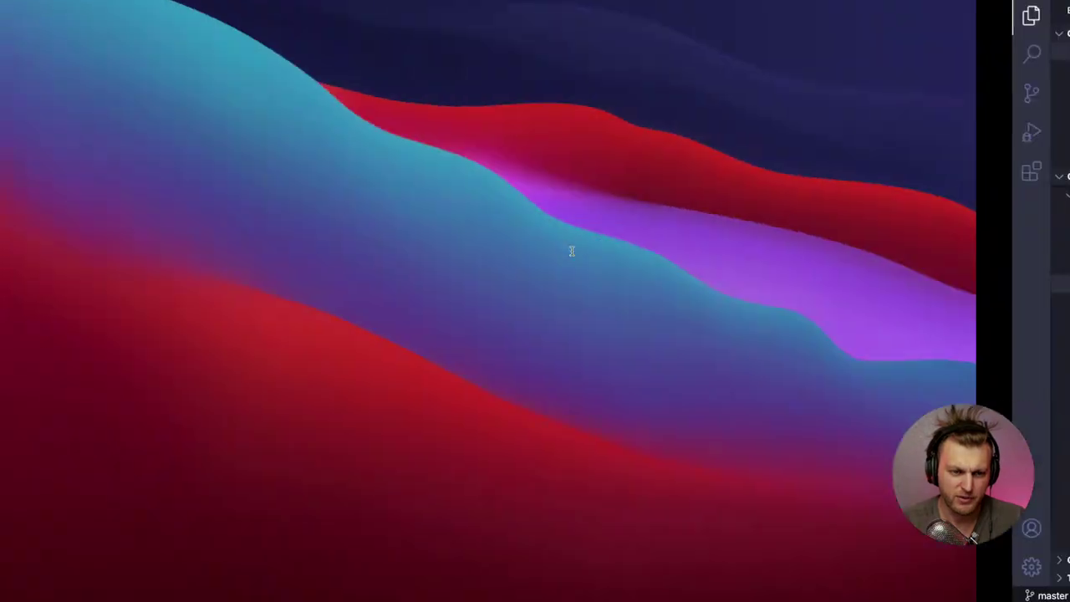
key("ctrl+Left")
key("ctrl+Left")
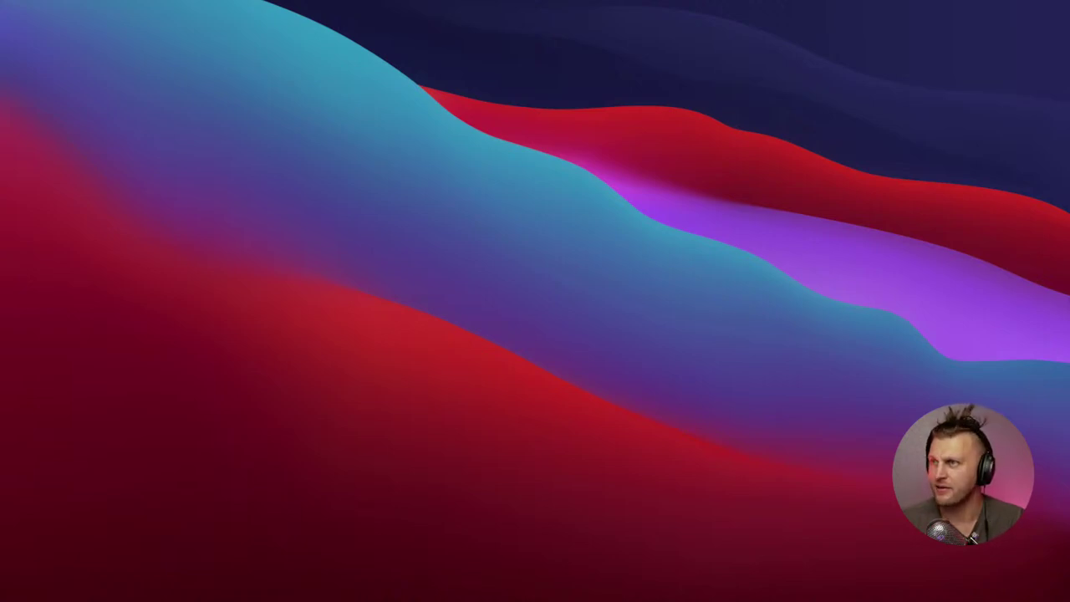
key("F11")
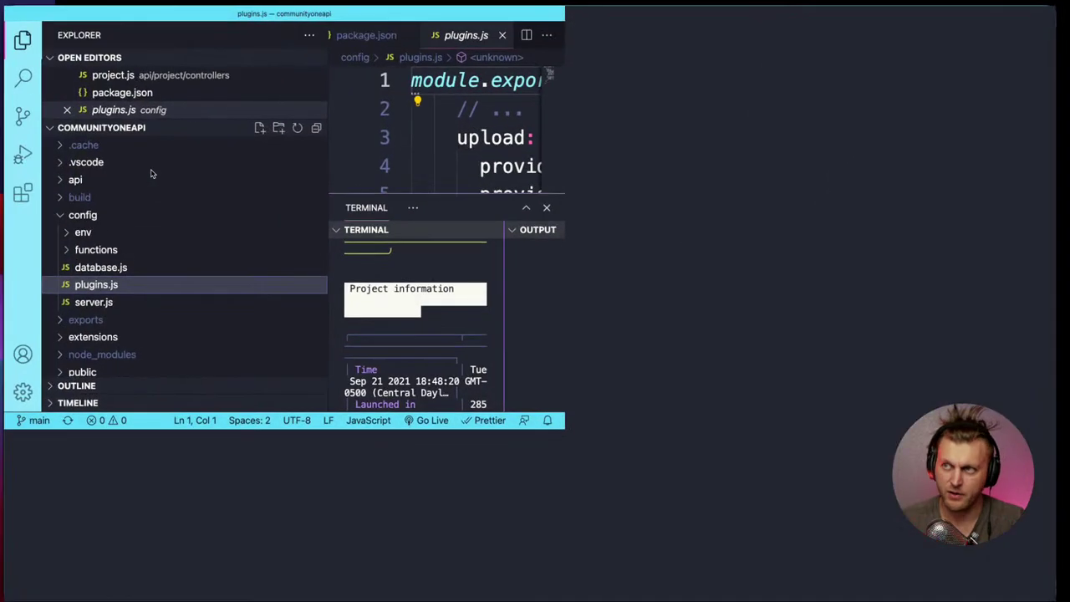
scroll(669, 201, "down", 3)
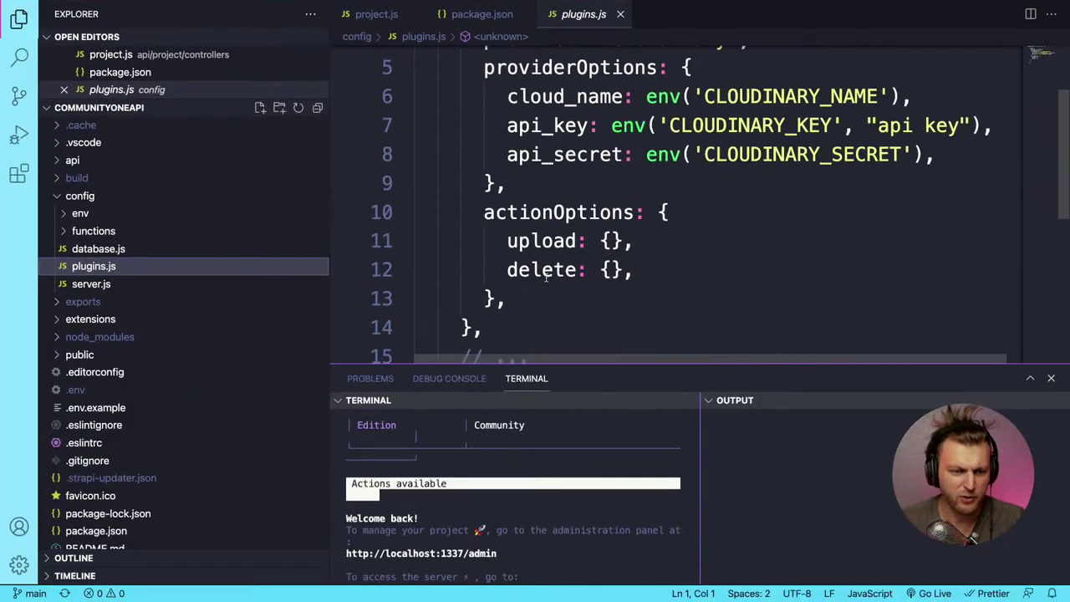
scroll(730, 335, "up", 3)
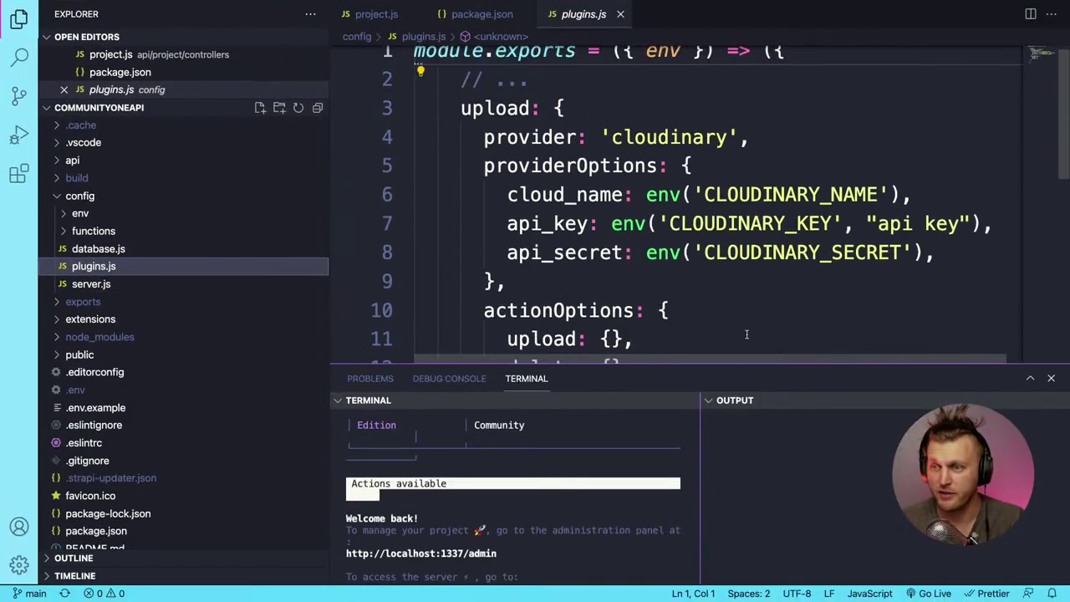
Collapse the terminal area so that plugins.js fills the full editor height
left_click_drag(730, 357, 727, 463)
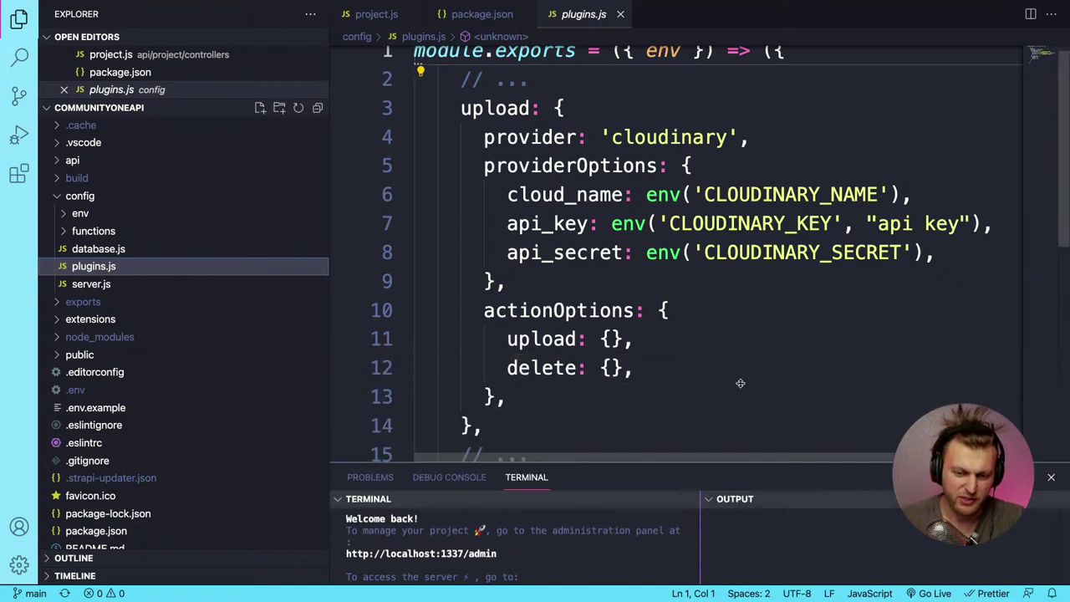
left_click(87, 269)
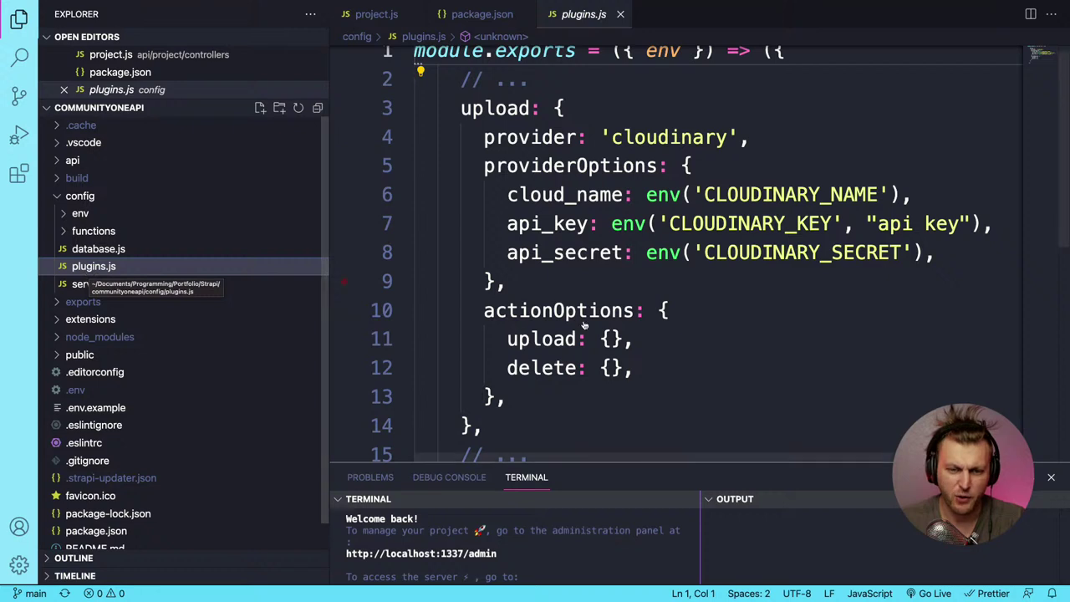
left_click_drag(502, 428, 501, 456)
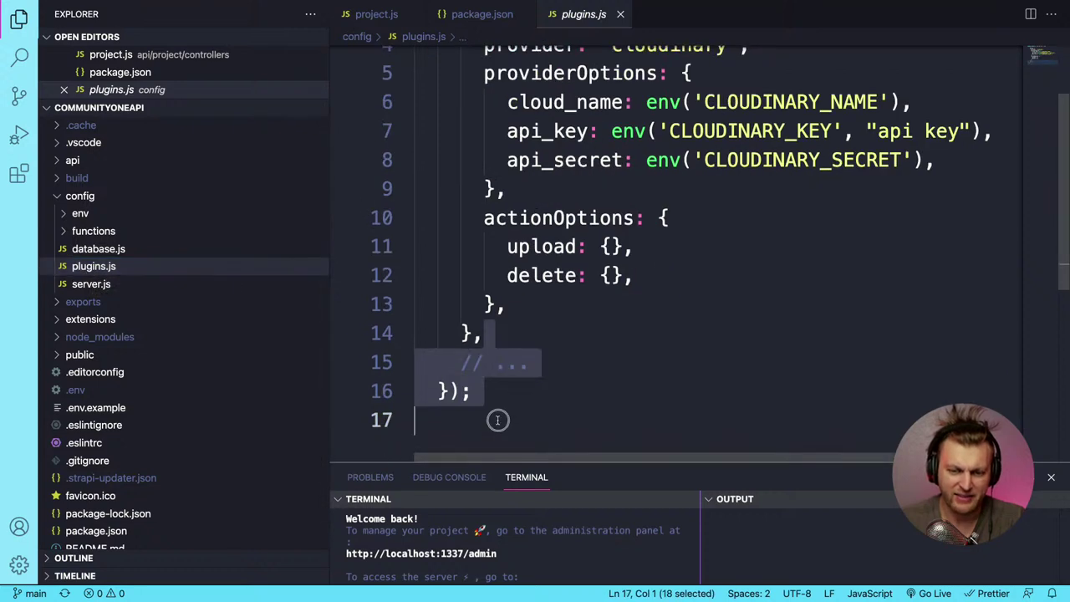
scroll(562, 408, "up", 1)
scroll(562, 409, "up", 1)
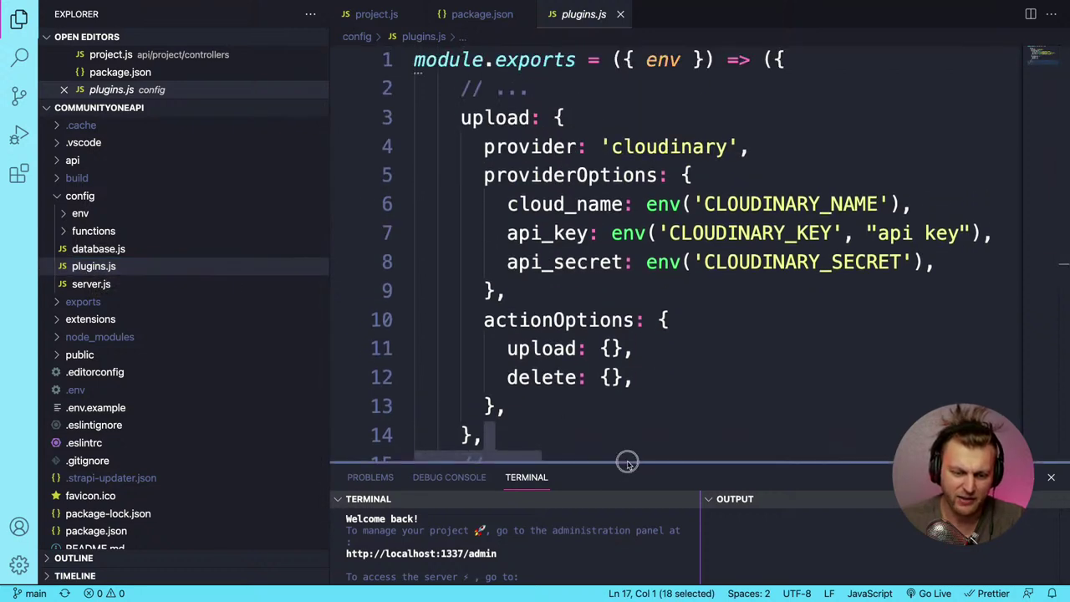
left_click_drag(628, 460, 619, 583)
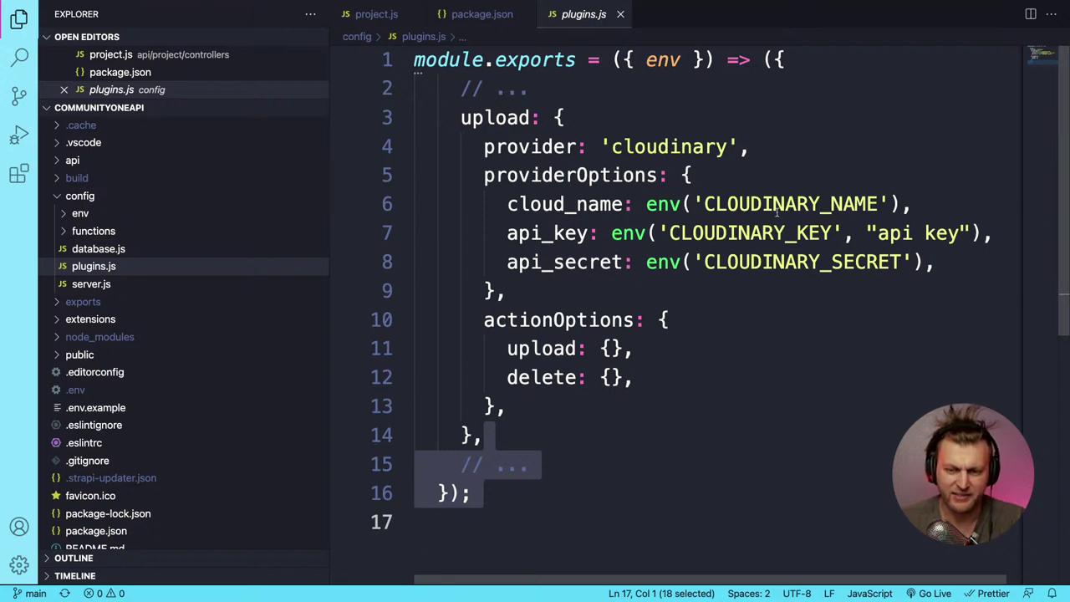
Highlight the CLOUDINARY_NAME, CLOUDINARY_KEY and CLOUDINARY_SECRET variables in the provider options one after another
left_click_drag(703, 203, 877, 204)
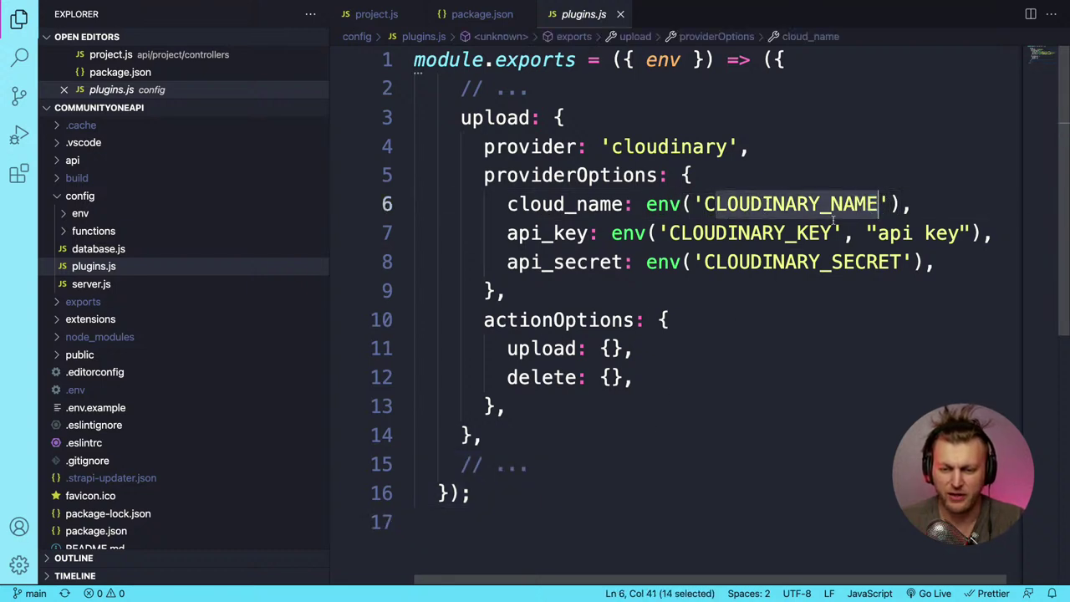
left_click_drag(669, 233, 834, 233)
left_click_drag(682, 261, 891, 261)
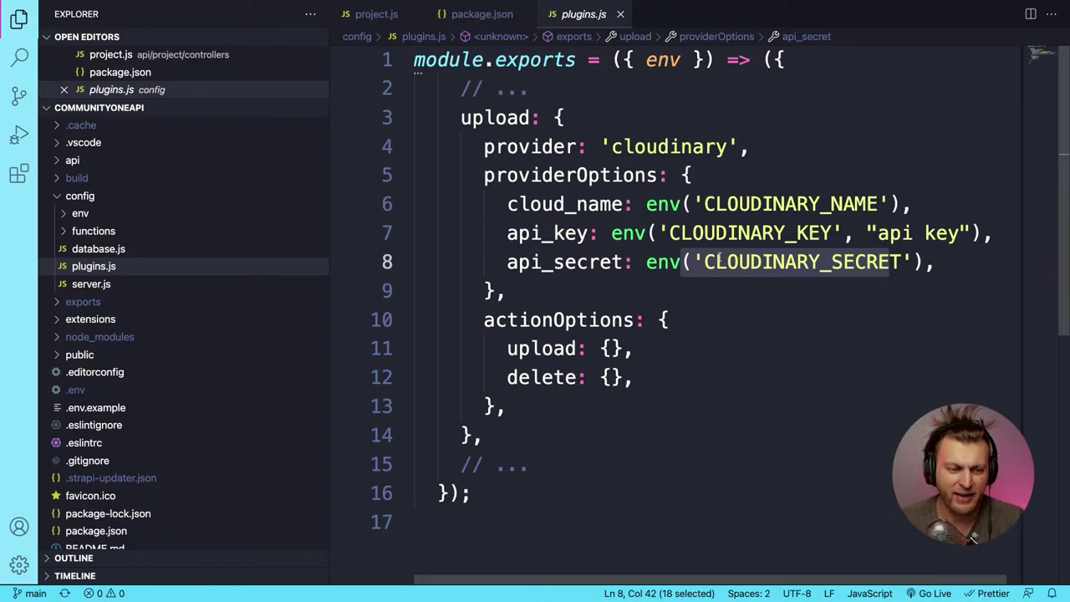
Return to the browser and view the list of installed plugins in the Strapi admin
key("ctrl+Left")
key("ctrl+Left")
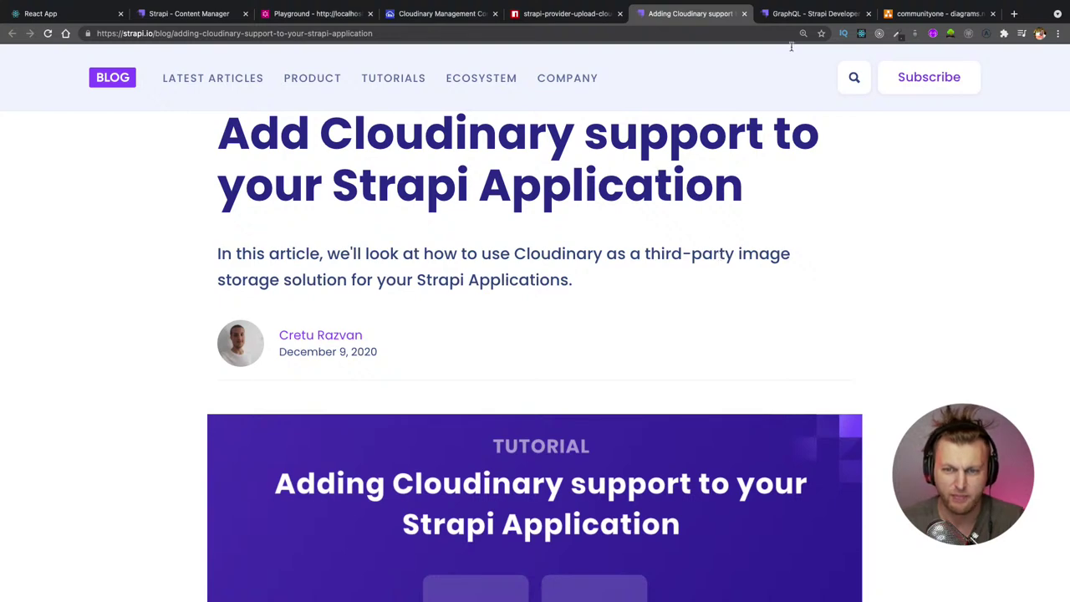
left_click(794, 14)
left_click(209, 14)
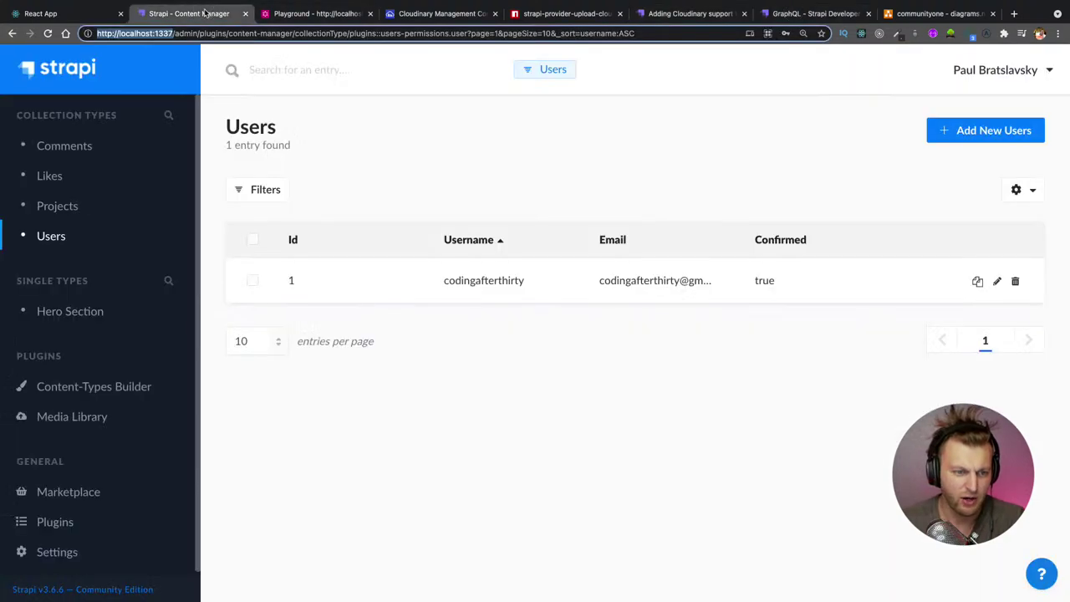
scroll(172, 322, "down", 1)
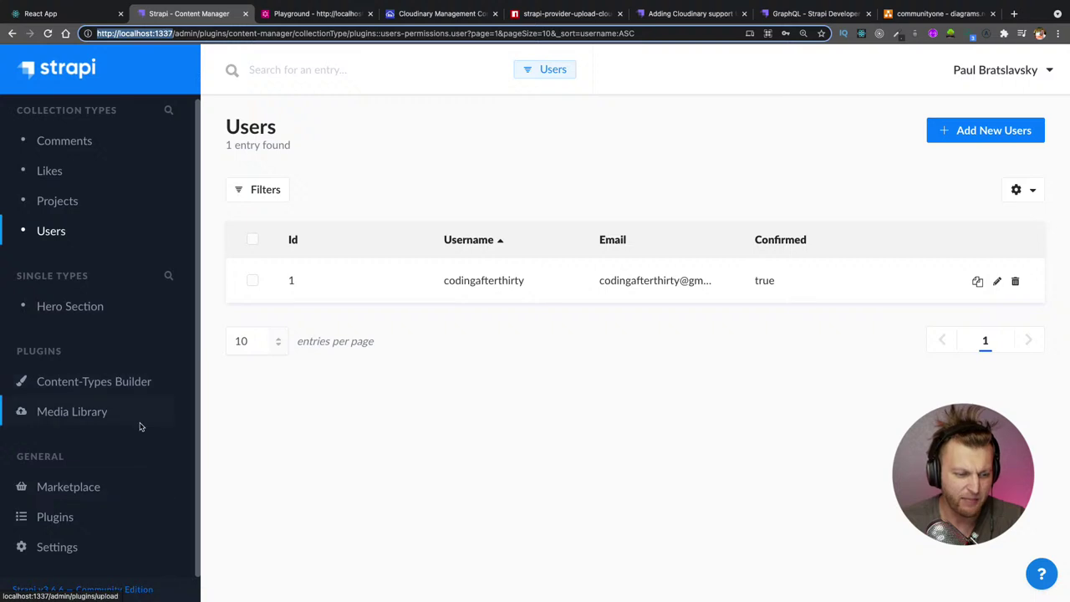
left_click(40, 518)
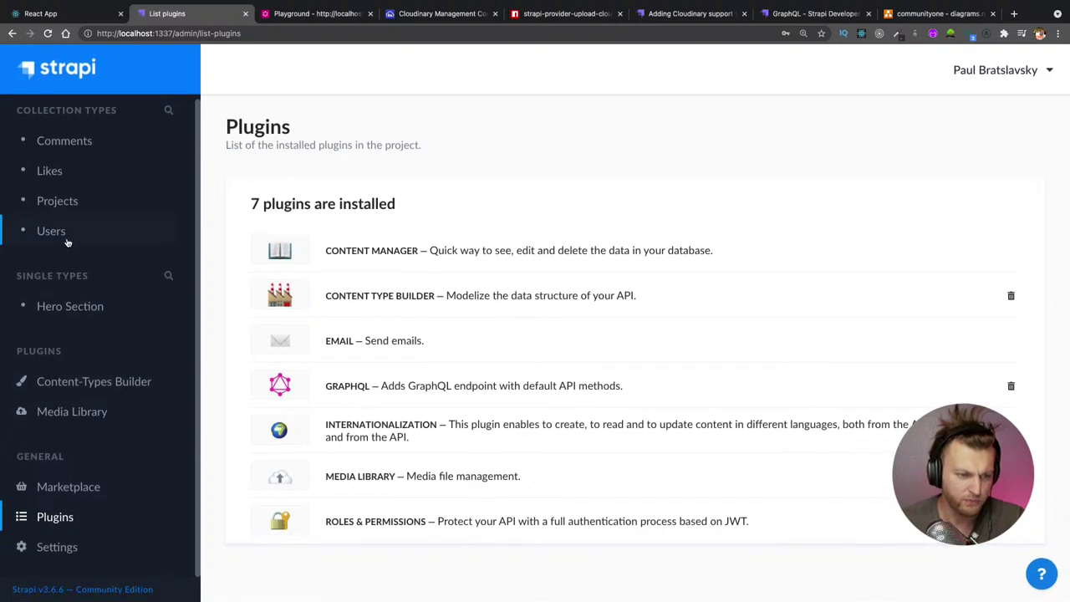
Open the Community One Project entry in the Projects collection and bring up the asset picker for its featured image
left_click(55, 200)
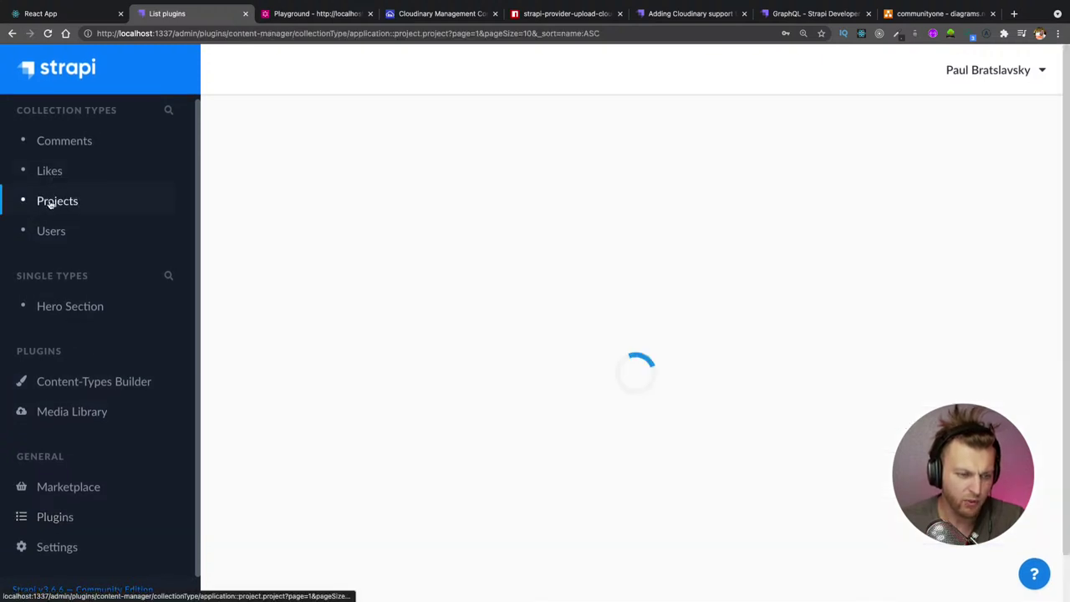
left_click(552, 299)
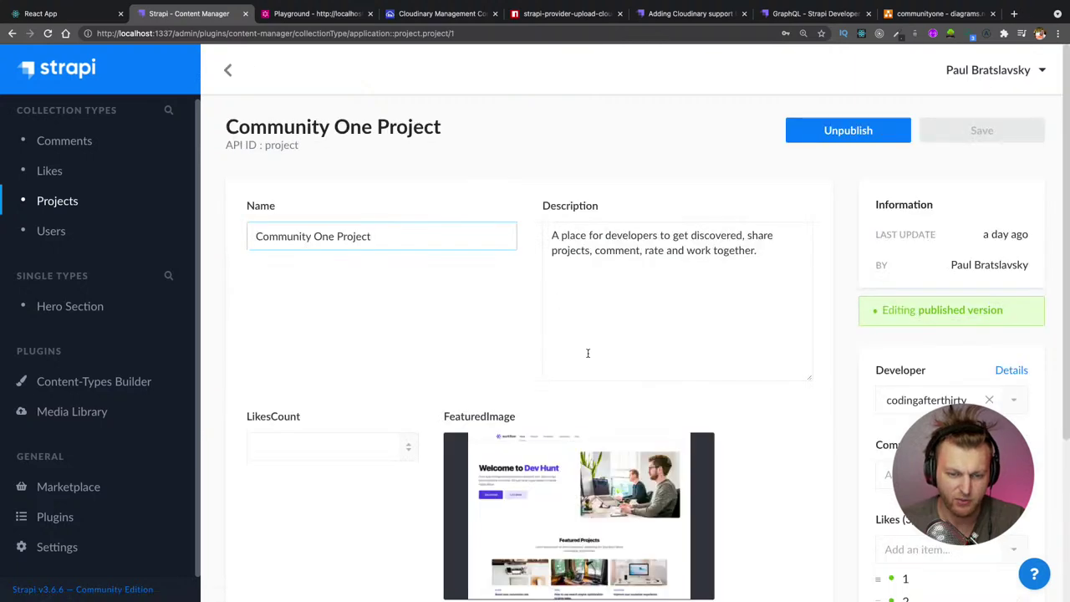
scroll(562, 334, "down", 2)
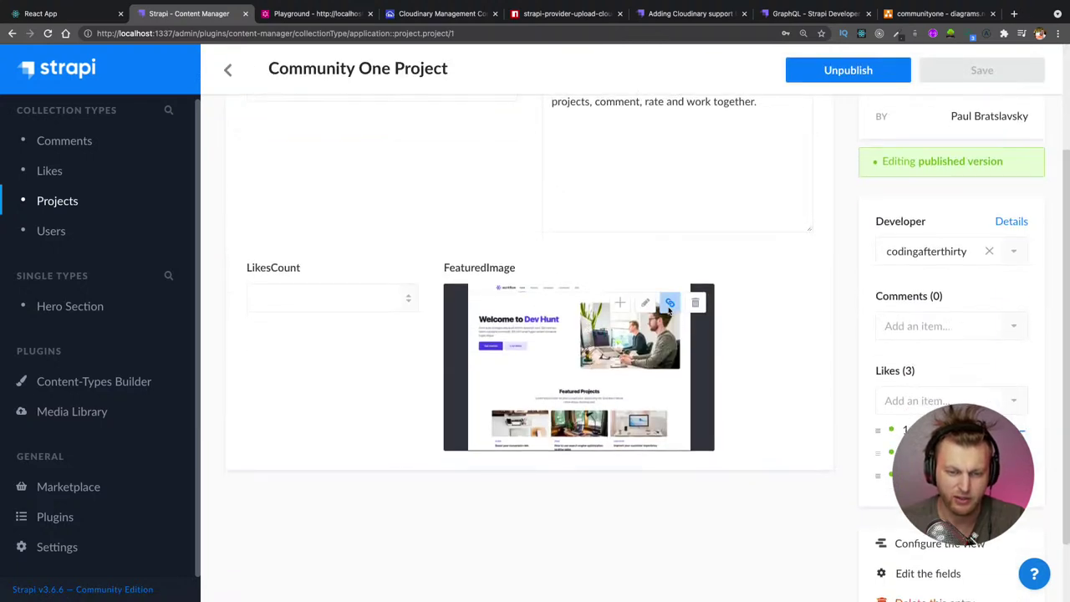
left_click(626, 307)
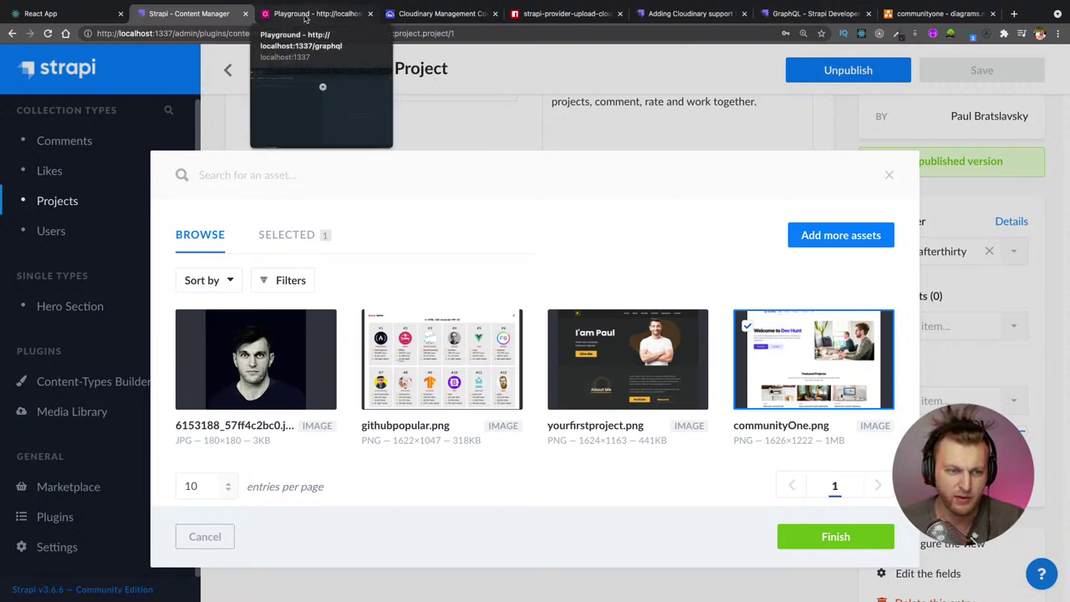
Revisit the image resources on the Cloudinary dashboard, and open the login page of the Dev Hunt app
left_click(426, 14)
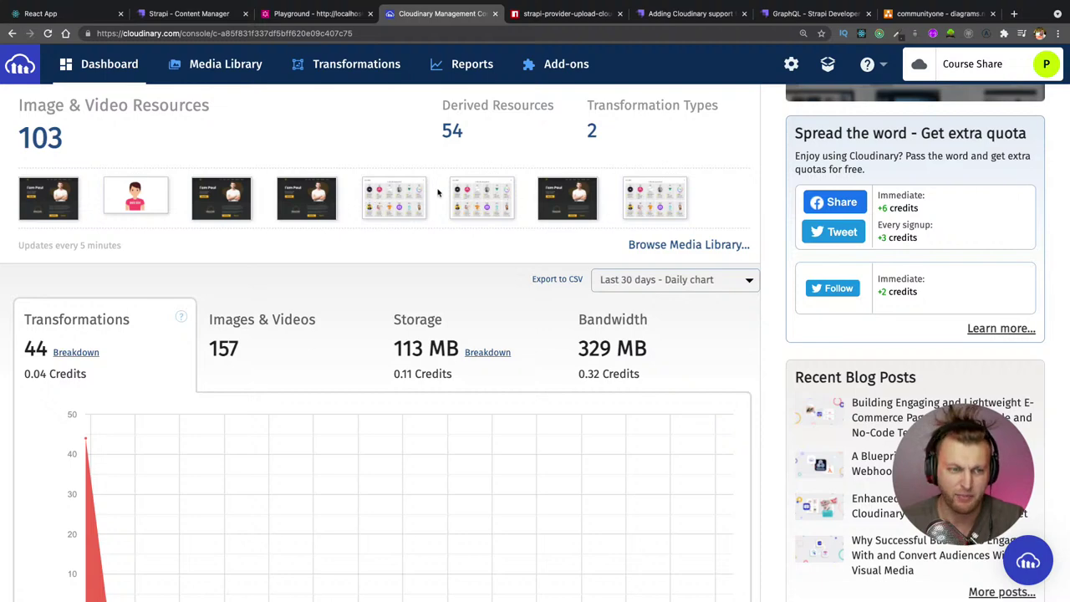
left_click(71, 13)
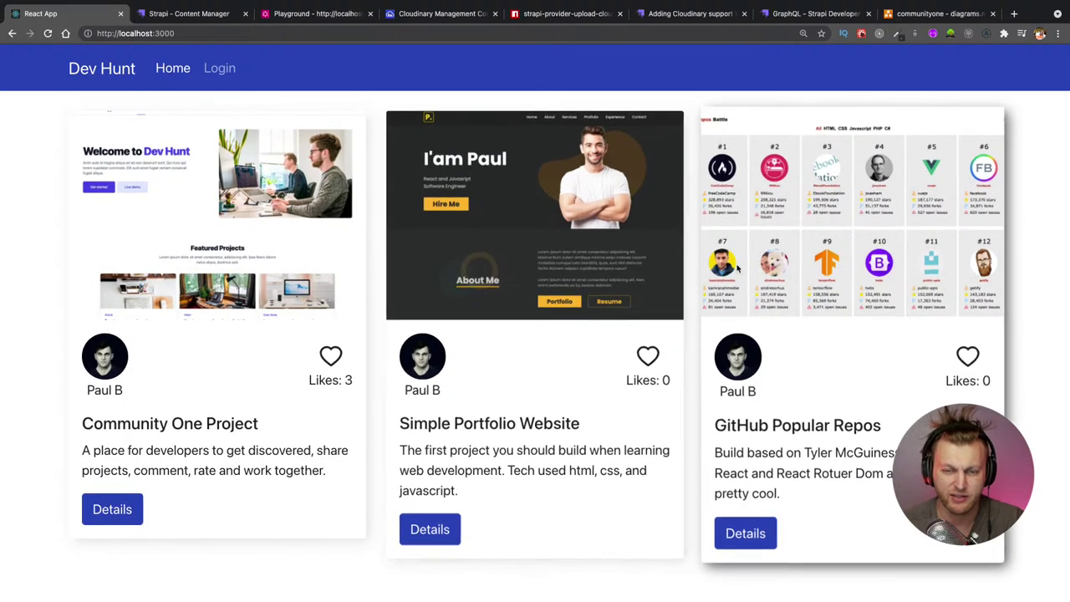
left_click(216, 70)
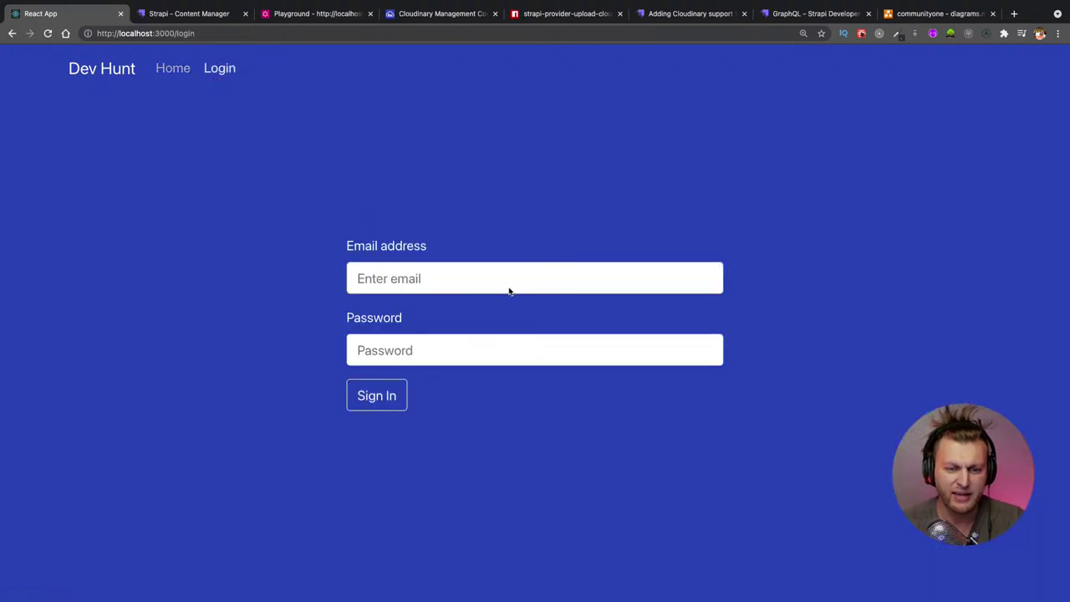